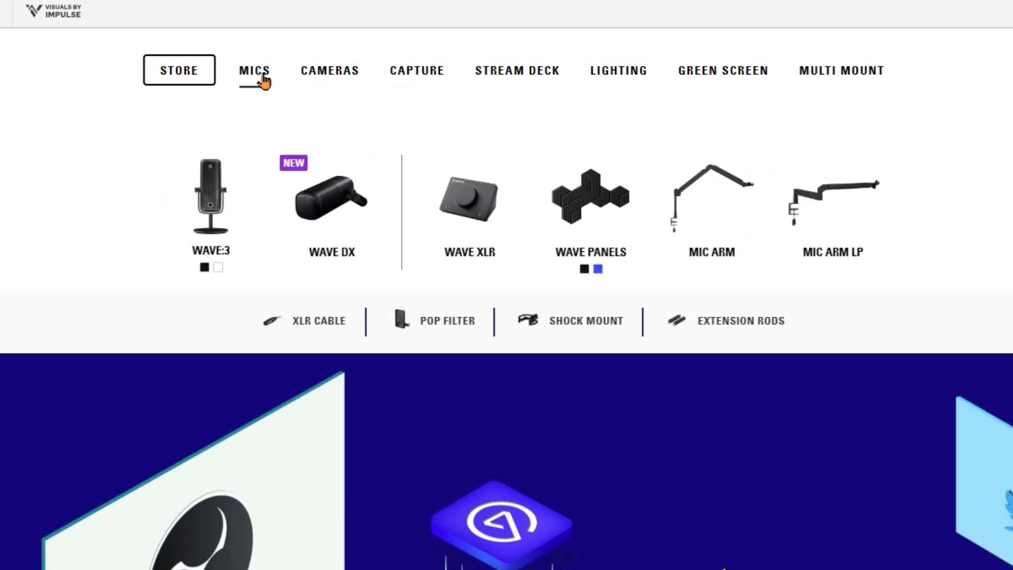
# Step: Look through the Stream Deck welcome page, including its productivity, lighting and audio software integrations and the setup and customization section
pyautogui.scroll(-10, 430, 430)
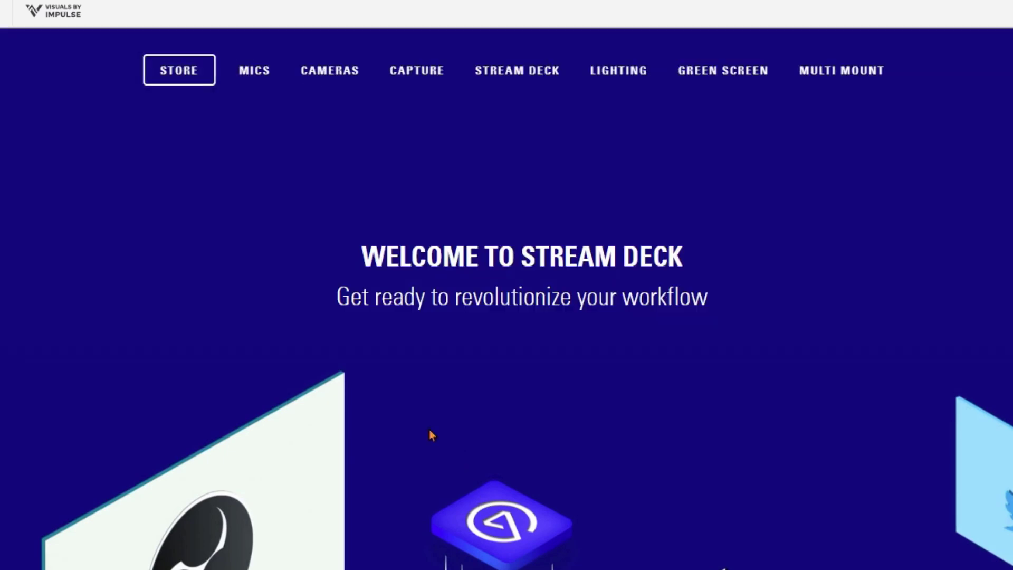
pyautogui.scroll(-6, 430, 438)
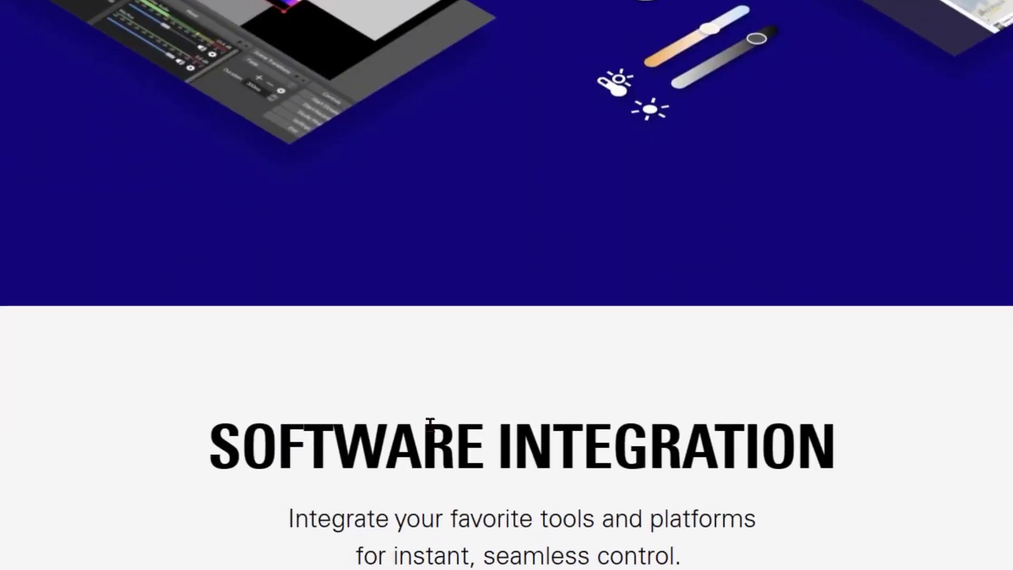
pyautogui.scroll(-8, 429, 424)
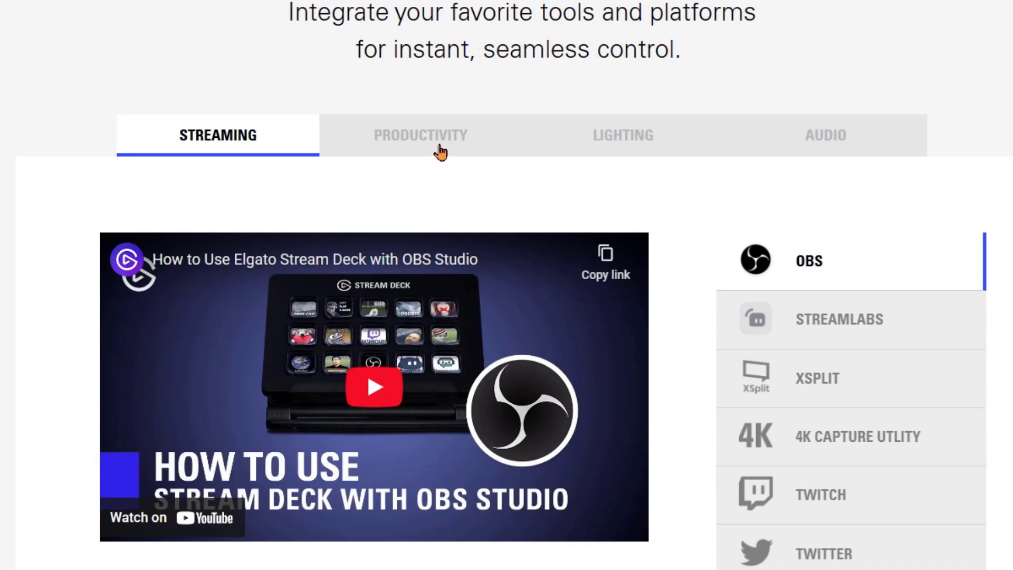
pyautogui.scroll(-8, 739, 384)
pyautogui.scroll(6, 803, 389)
pyautogui.click(375, 6)
pyautogui.click(679, 28)
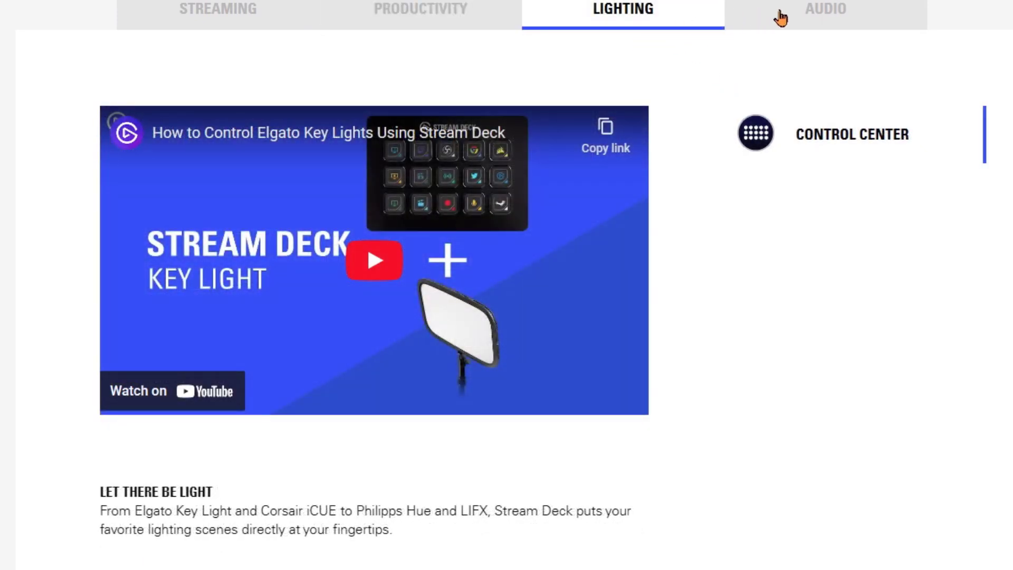
pyautogui.click(782, 21)
pyautogui.scroll(-4, 783, 168)
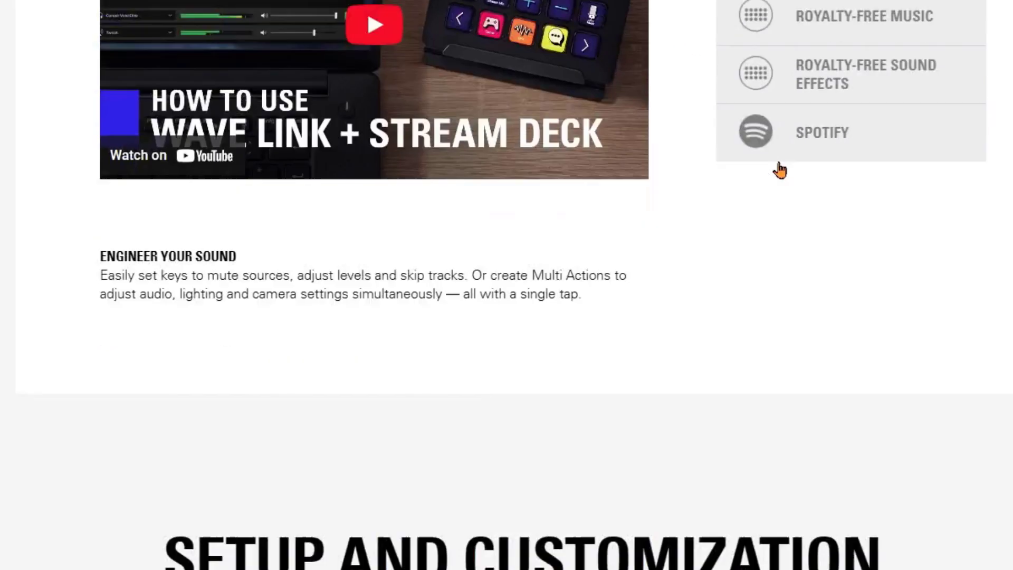
pyautogui.scroll(-20, 780, 169)
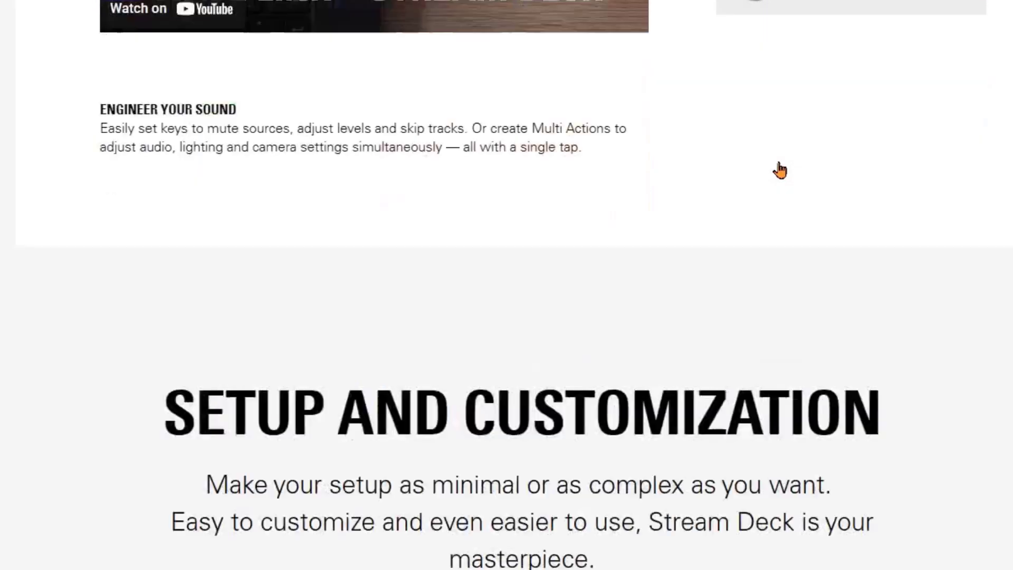
pyautogui.scroll(-6, 699, 190)
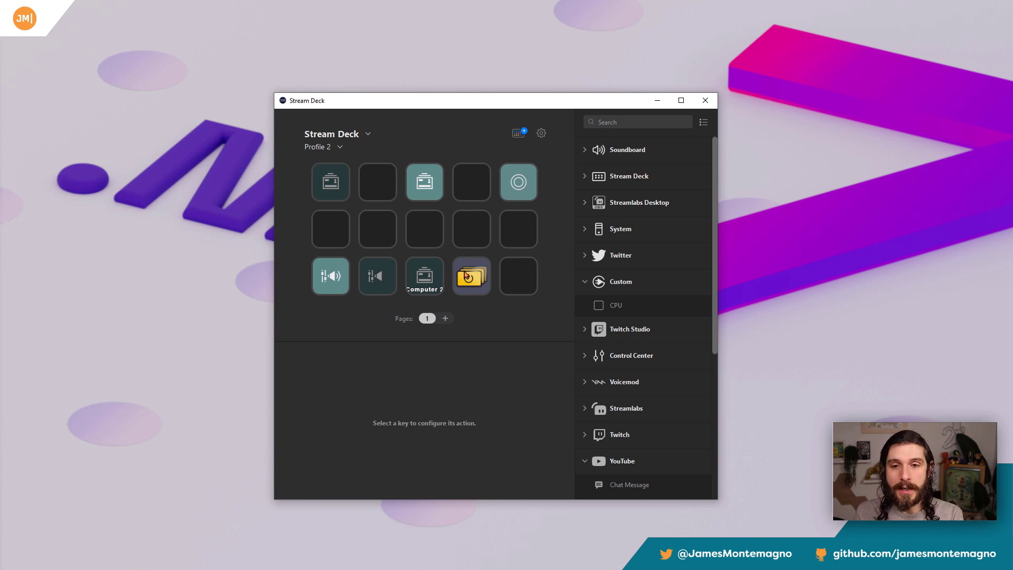
# Step: Check the settings of the Mic/Aux audio mixer and lights On / Off keys in Profile 2, and switch to the stream profile
pyautogui.click(341, 277)
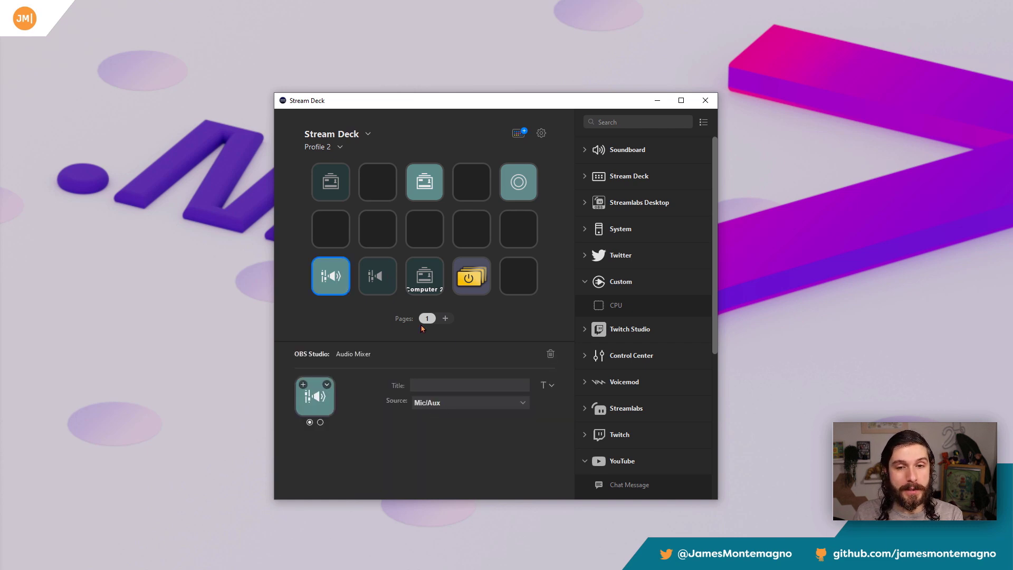
pyautogui.click(468, 278)
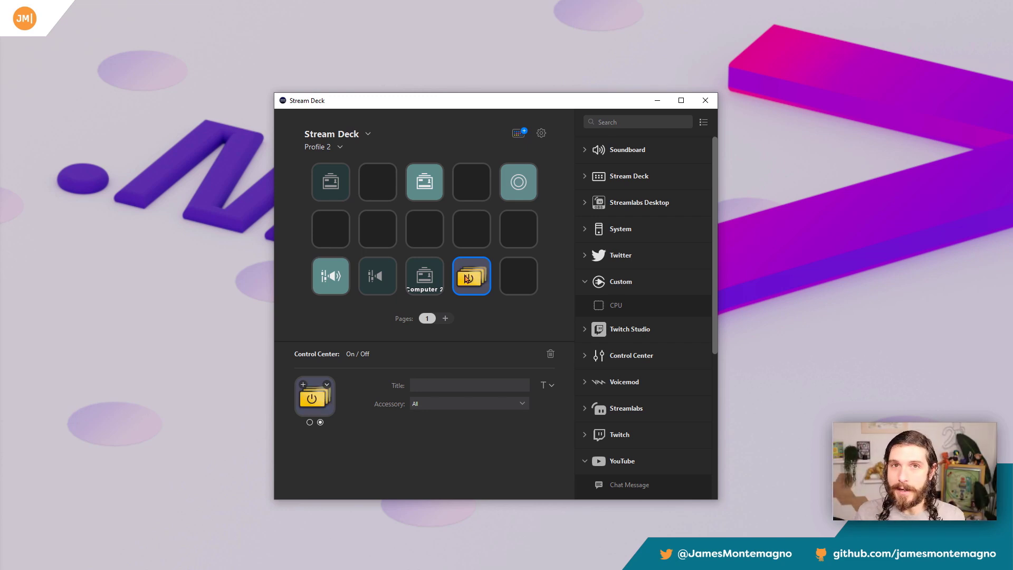
pyautogui.click(340, 148)
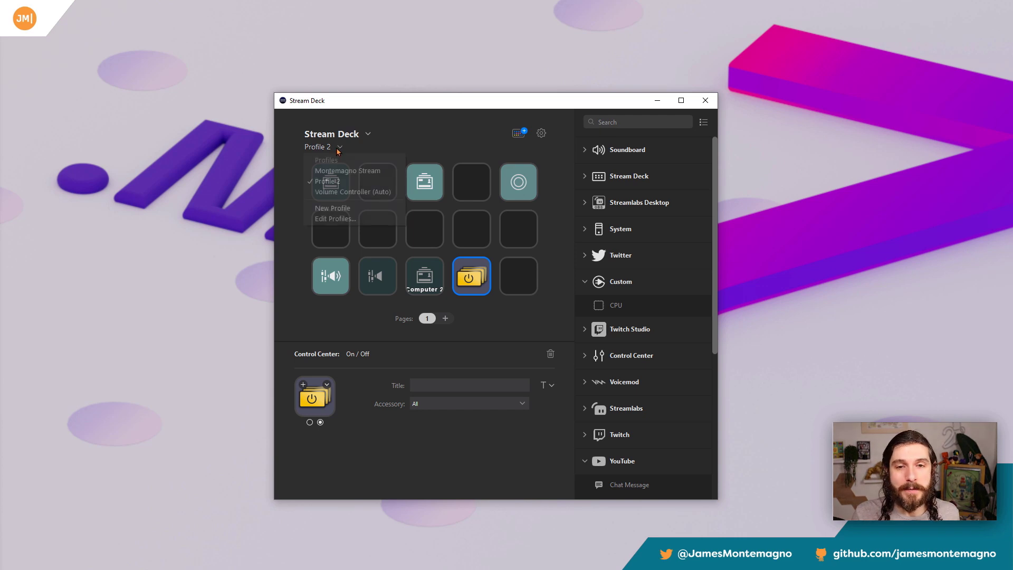
pyautogui.click(344, 171)
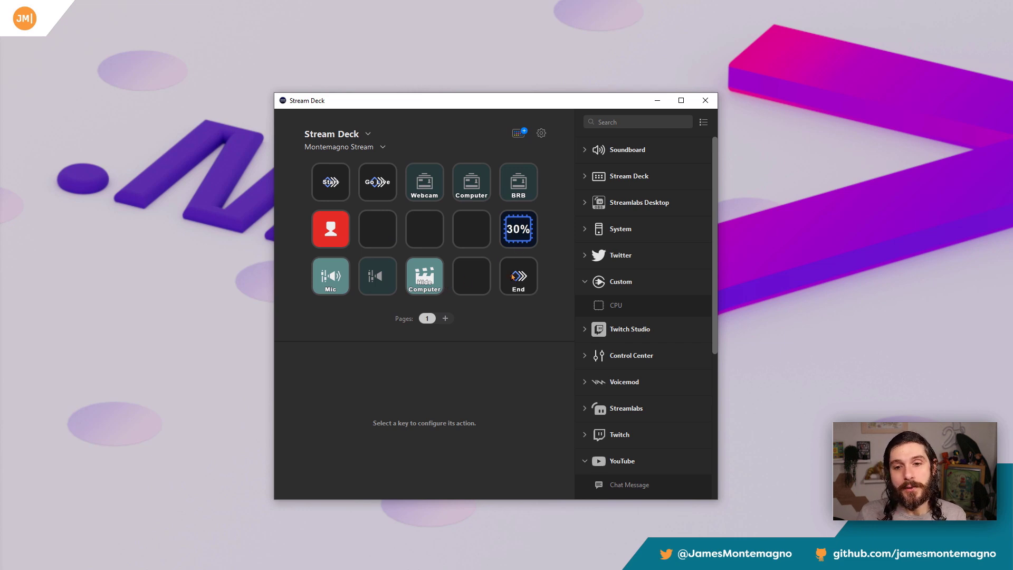
# Step: Review the list of actions inside the Start multi action and return to the key grid
pyautogui.doubleClick(344, 184)
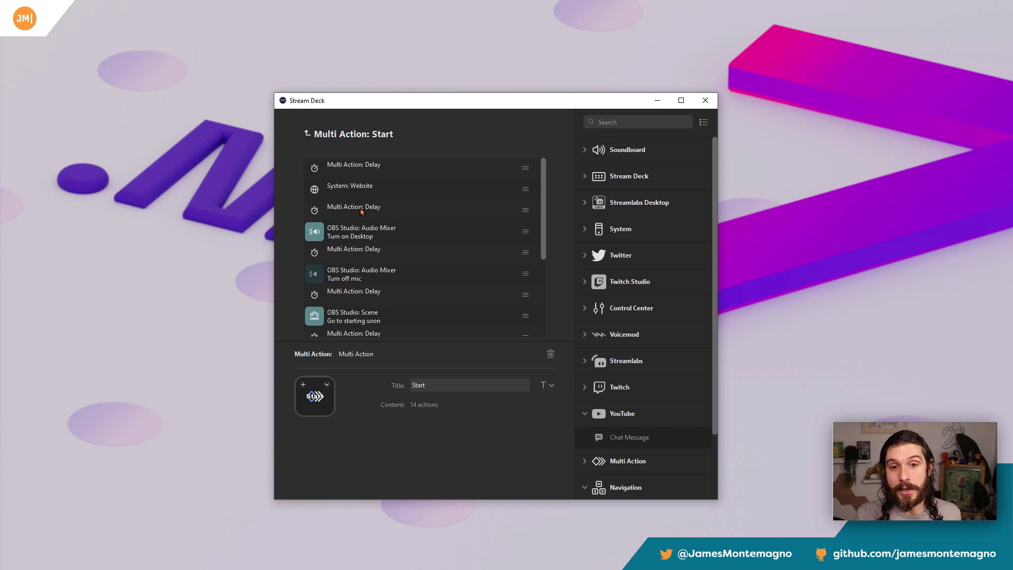
pyautogui.scroll(-5, 364, 222)
pyautogui.scroll(5, 359, 222)
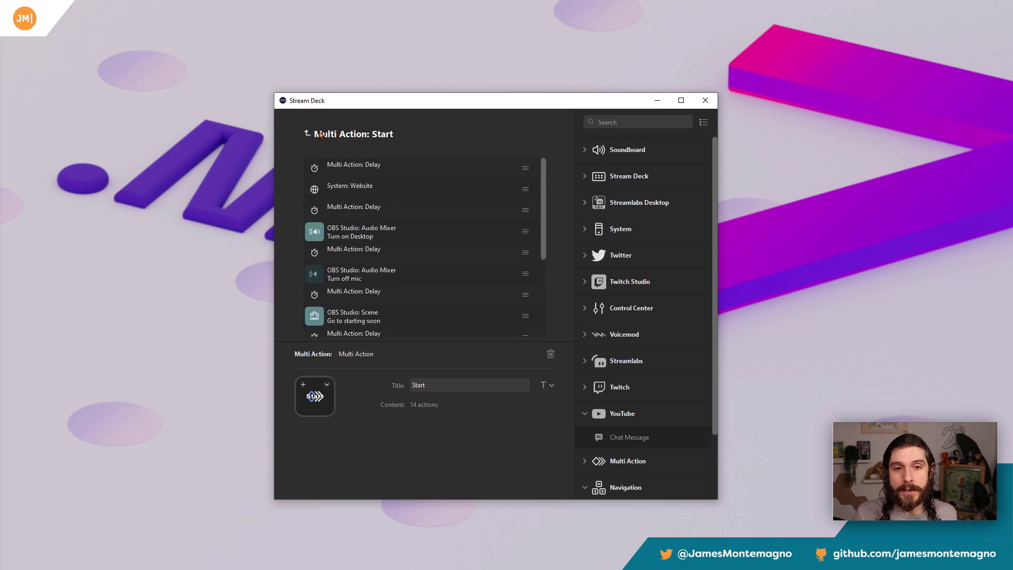
pyautogui.click(308, 134)
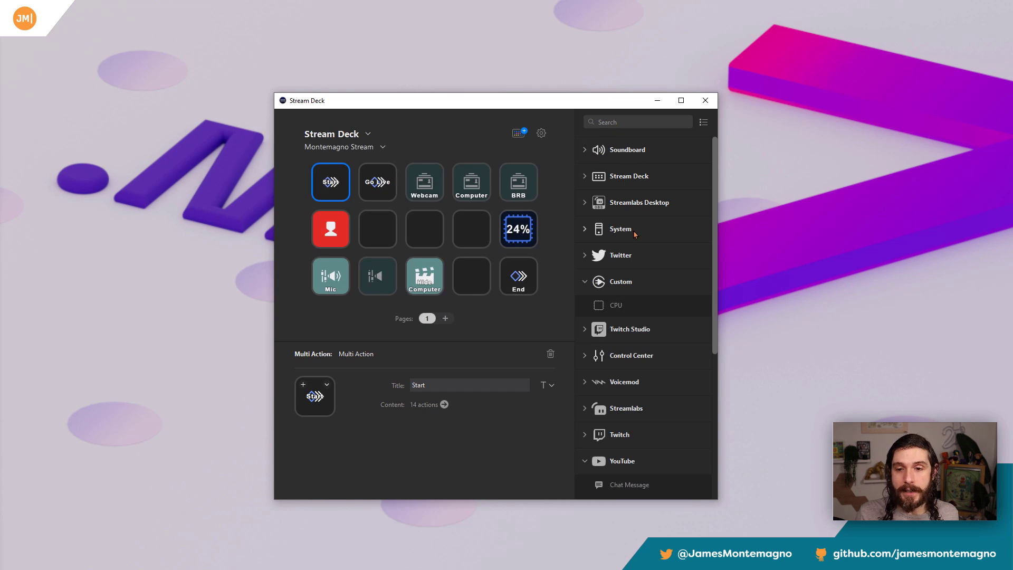
# Step: Look through the available action categories and expand the Twitter actions
pyautogui.scroll(-3, 656, 342)
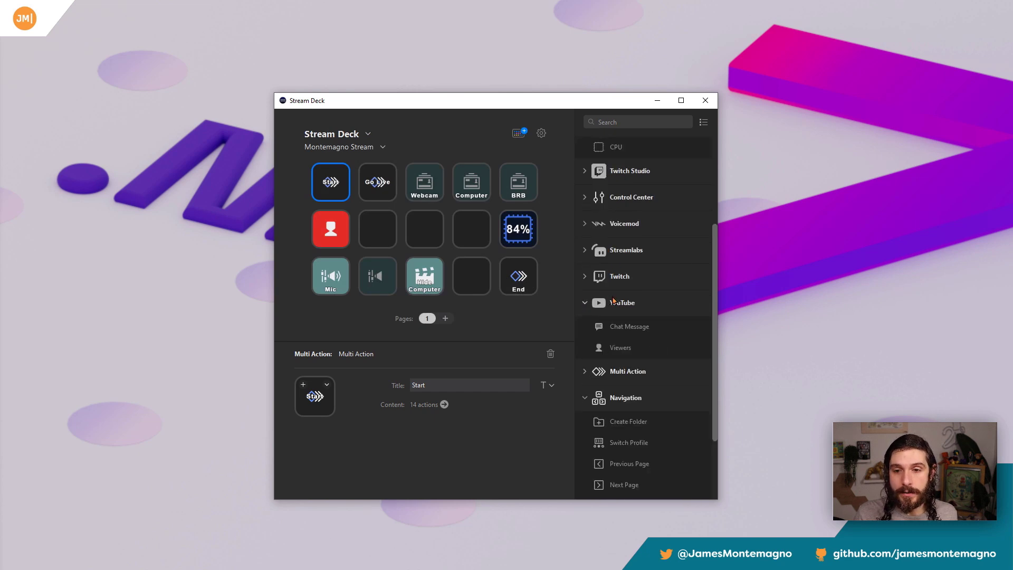
pyautogui.scroll(-2, 631, 380)
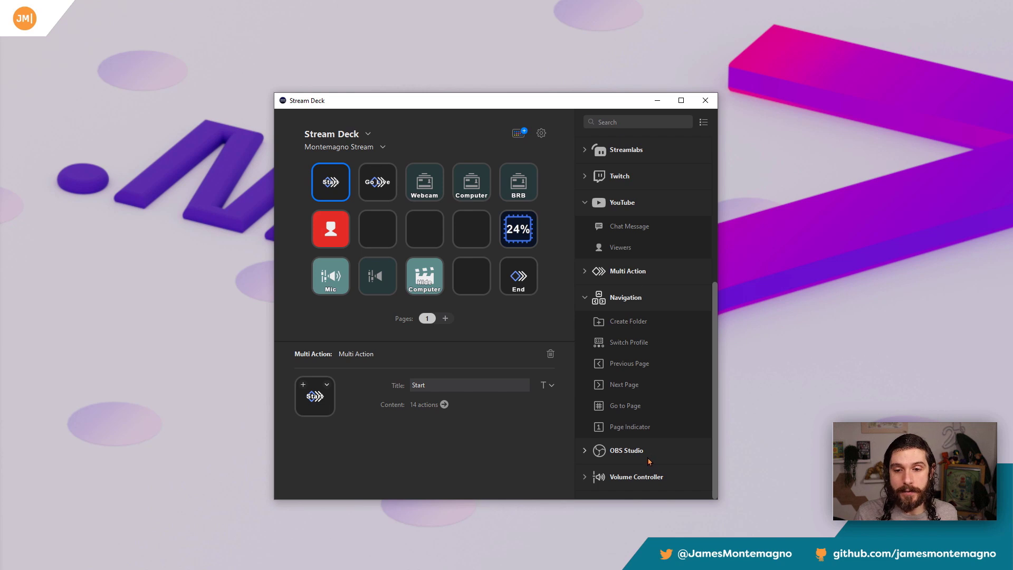
pyautogui.scroll(5, 636, 417)
pyautogui.scroll(1, 632, 397)
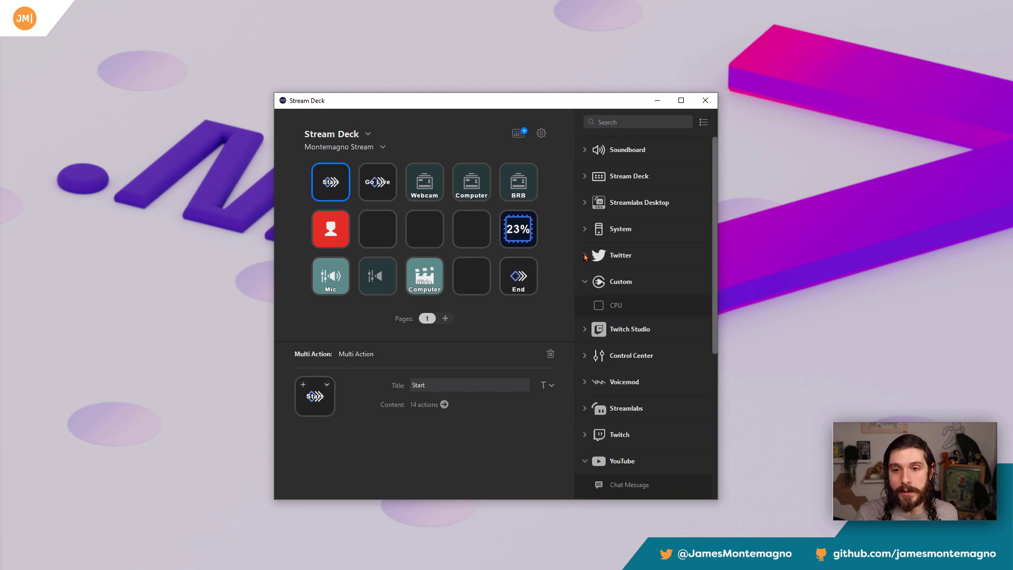
pyautogui.click(626, 256)
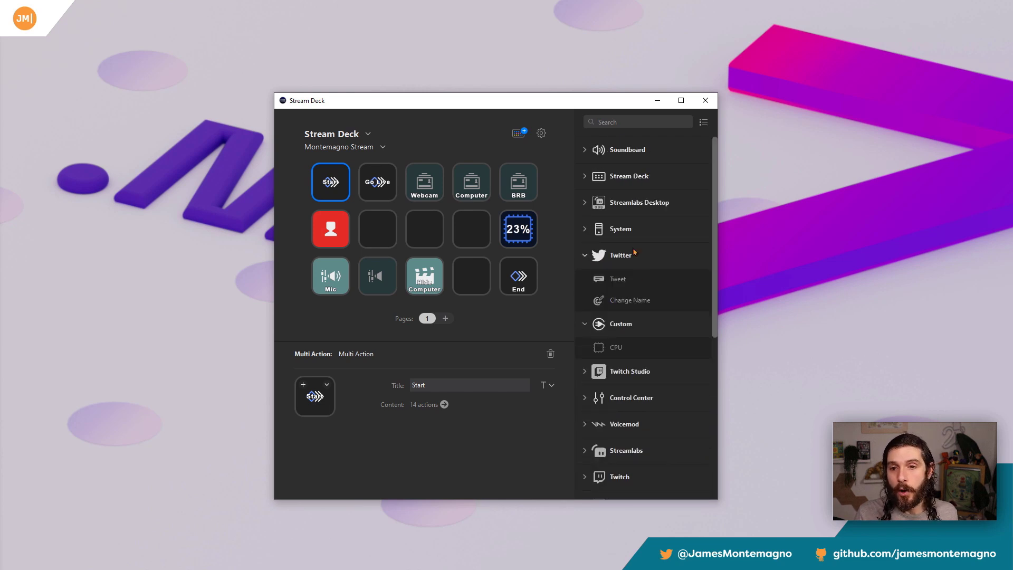
# Step: Open the Stream Deck store and browse its Plugins, Icons and Sound Effects sections
pyautogui.click(524, 136)
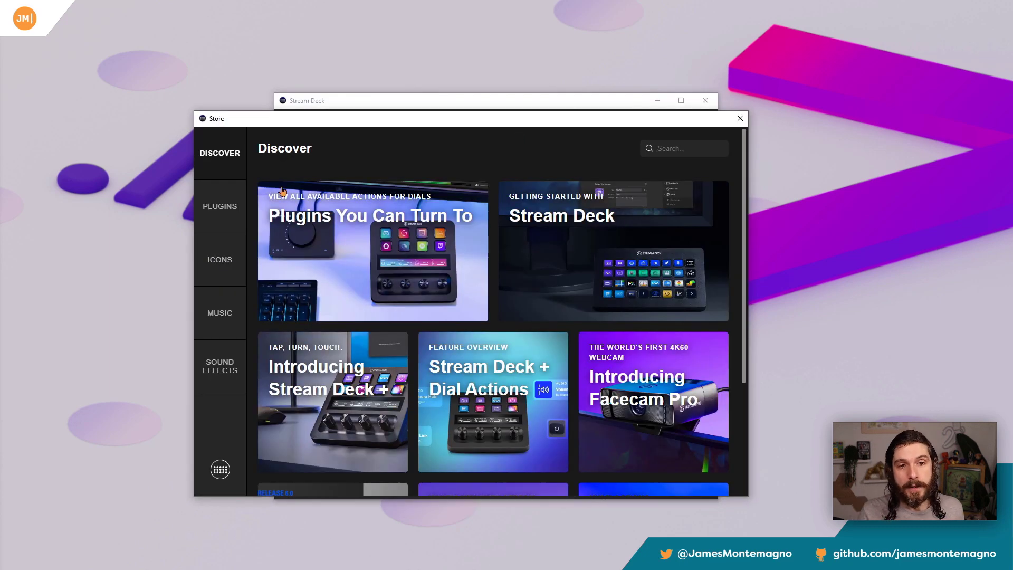
pyautogui.click(741, 118)
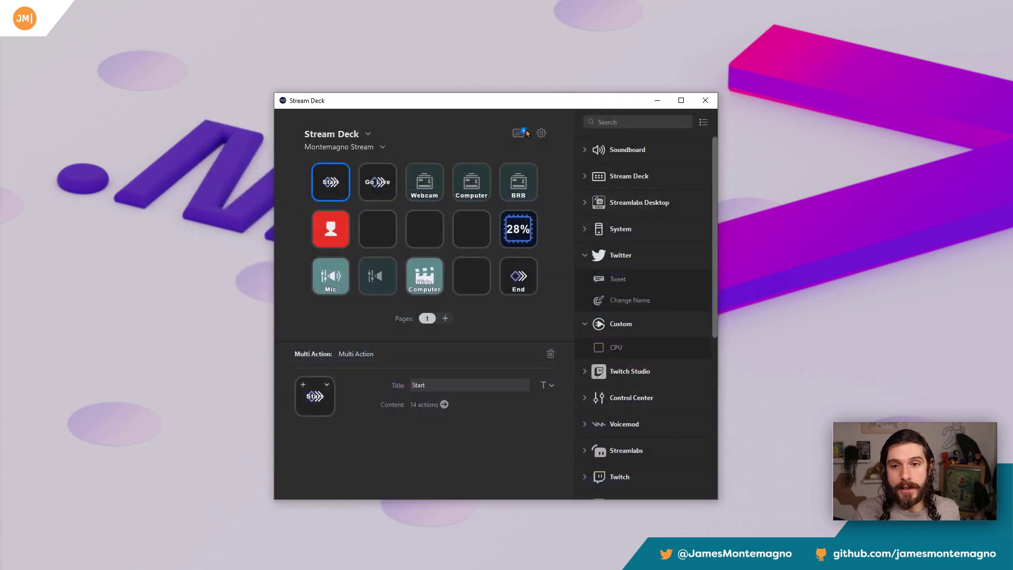
pyautogui.click(524, 135)
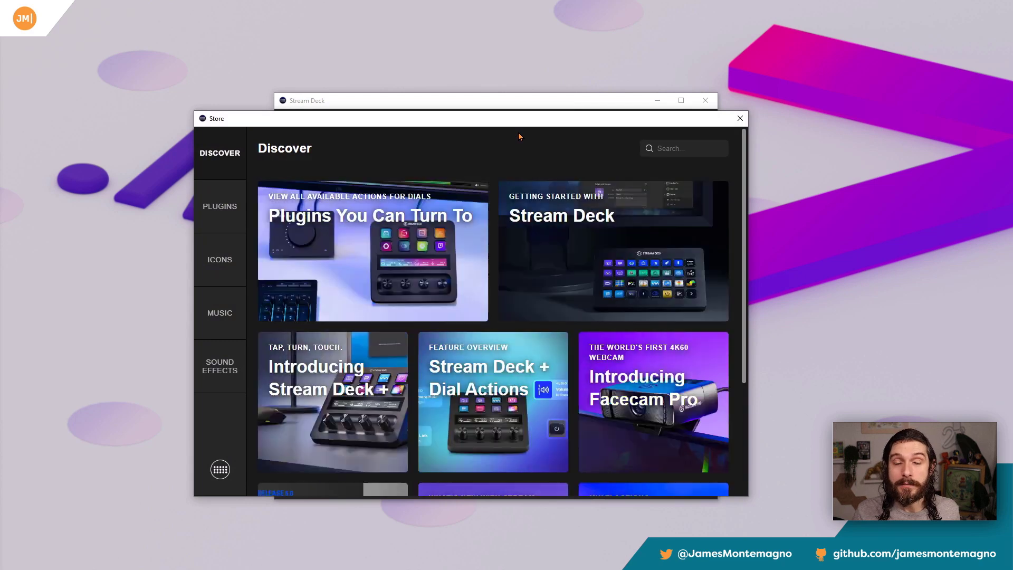
pyautogui.click(219, 207)
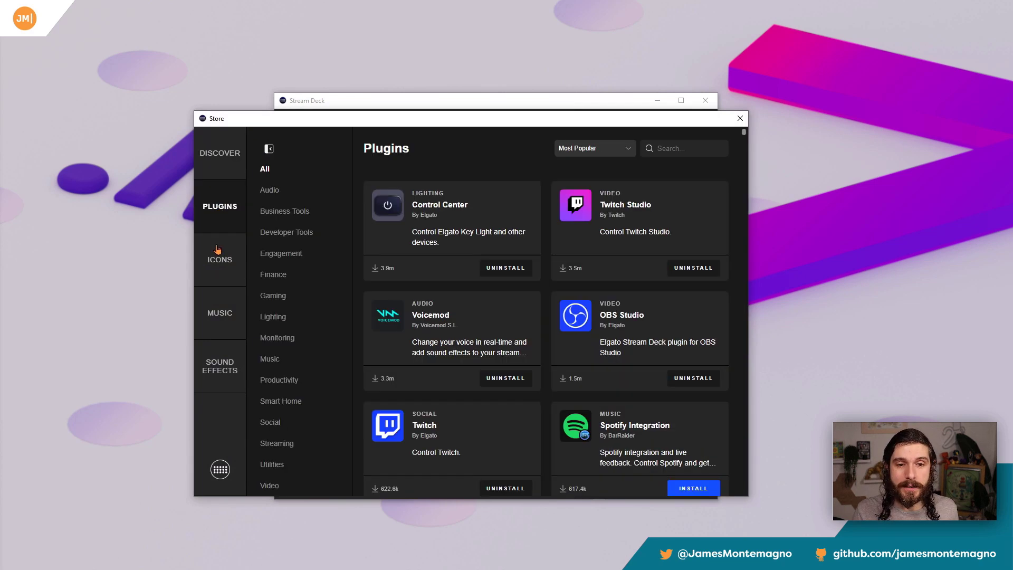
pyautogui.click(218, 247)
pyautogui.click(226, 373)
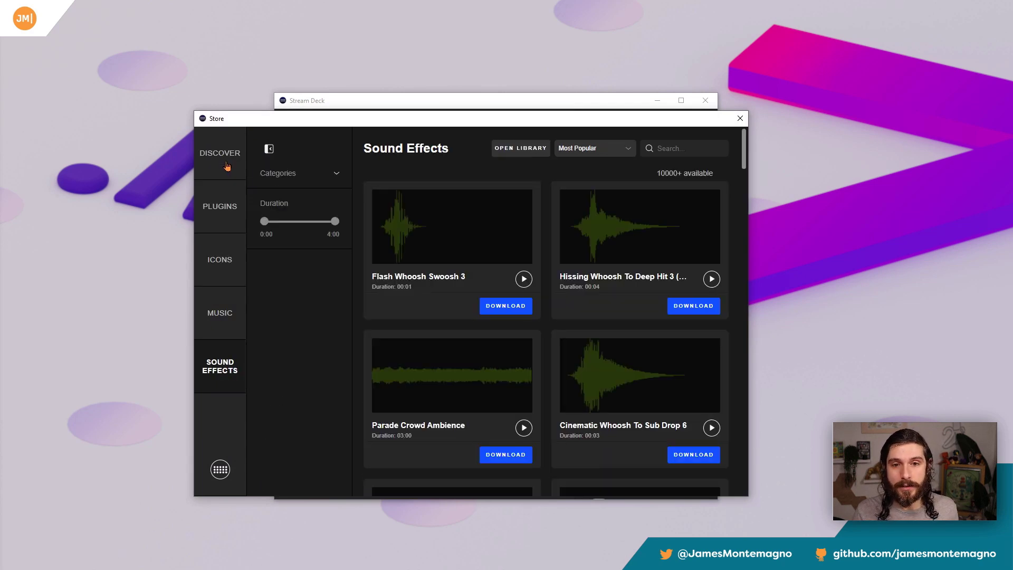
pyautogui.click(227, 167)
pyautogui.click(221, 209)
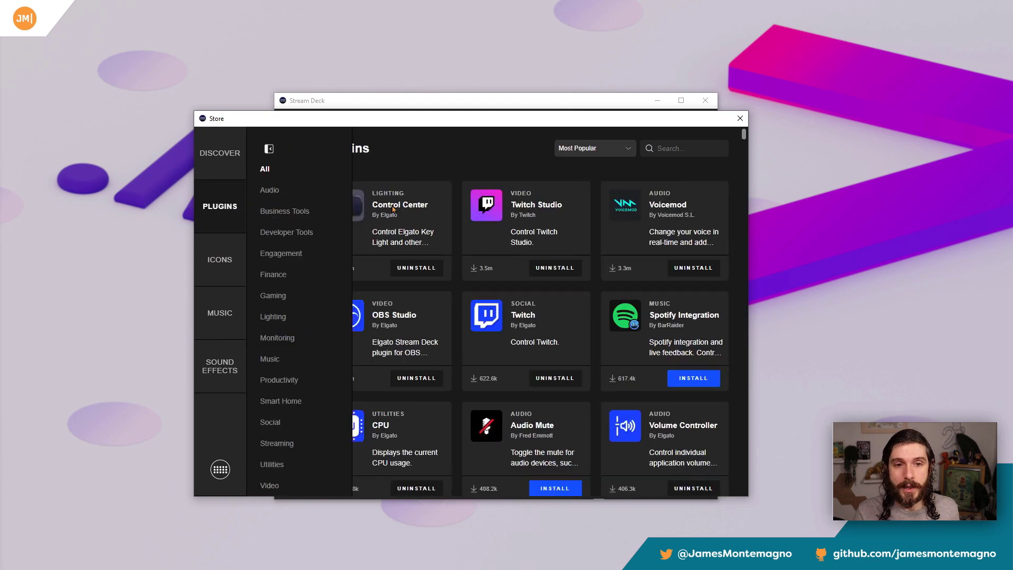
# Step: Search the store for "teams" and open the details of the Microsoft Teams plugin
pyautogui.click(660, 149)
pyautogui.write('t')
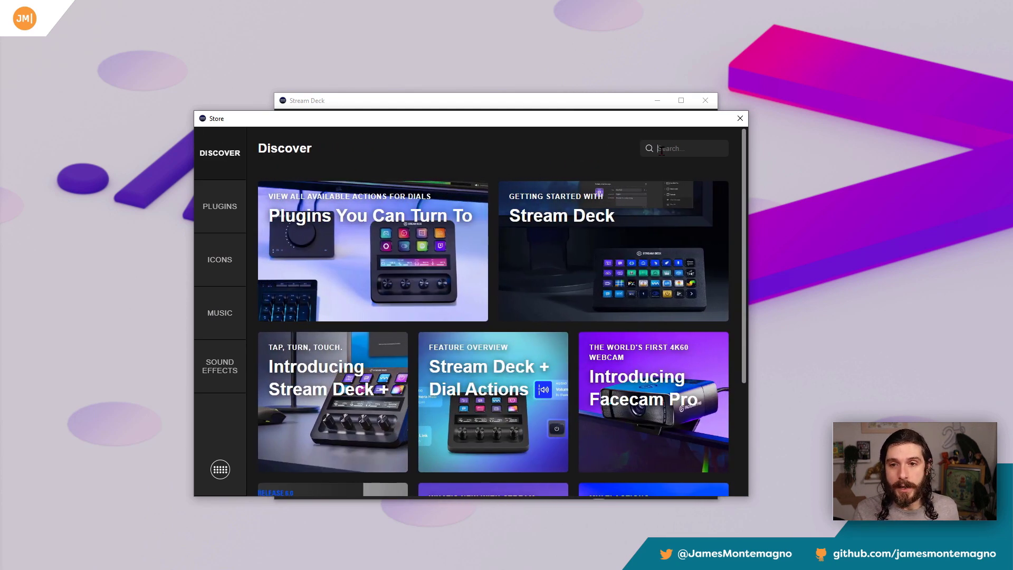
pyautogui.write('eams')
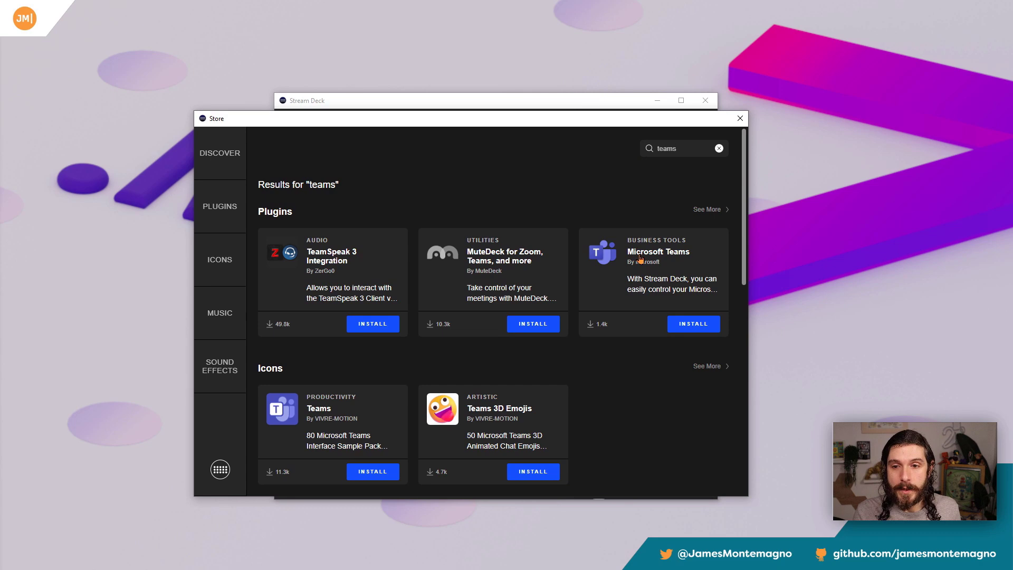
pyautogui.click(631, 259)
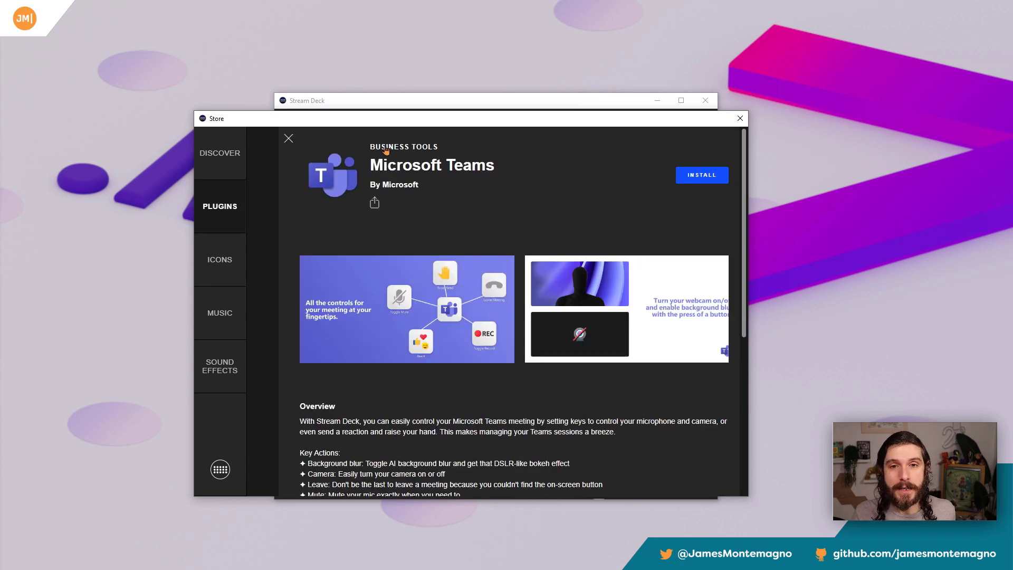
# Step: Read the Microsoft Teams plugin's overview, key actions and version information
pyautogui.scroll(-3, 496, 259)
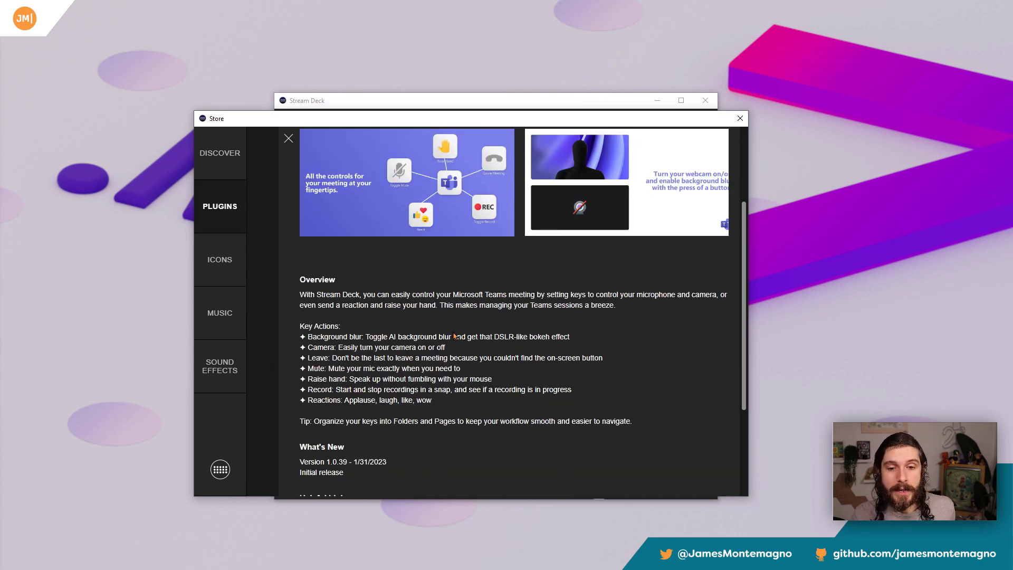
pyautogui.scroll(-3, 453, 336)
pyautogui.scroll(1, 453, 337)
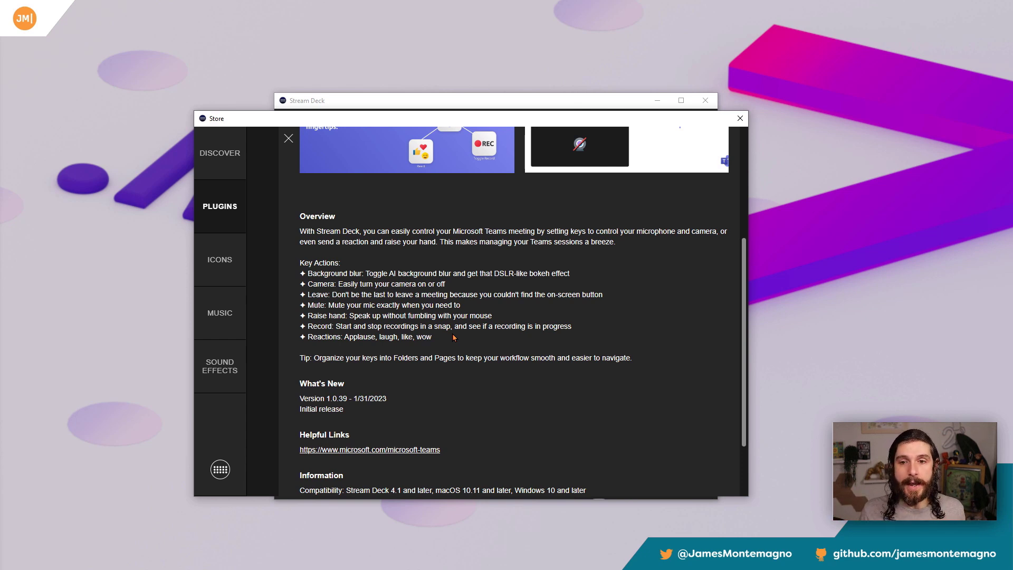
pyautogui.scroll(3, 486, 307)
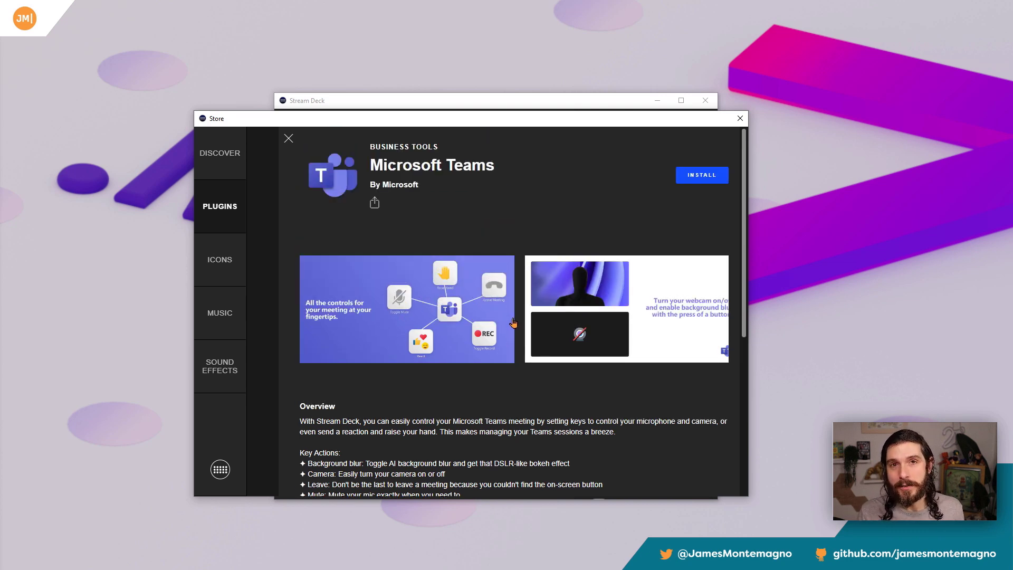
# Step: Install the Microsoft Teams plugin, confirm the installation and close the store
pyautogui.click(701, 174)
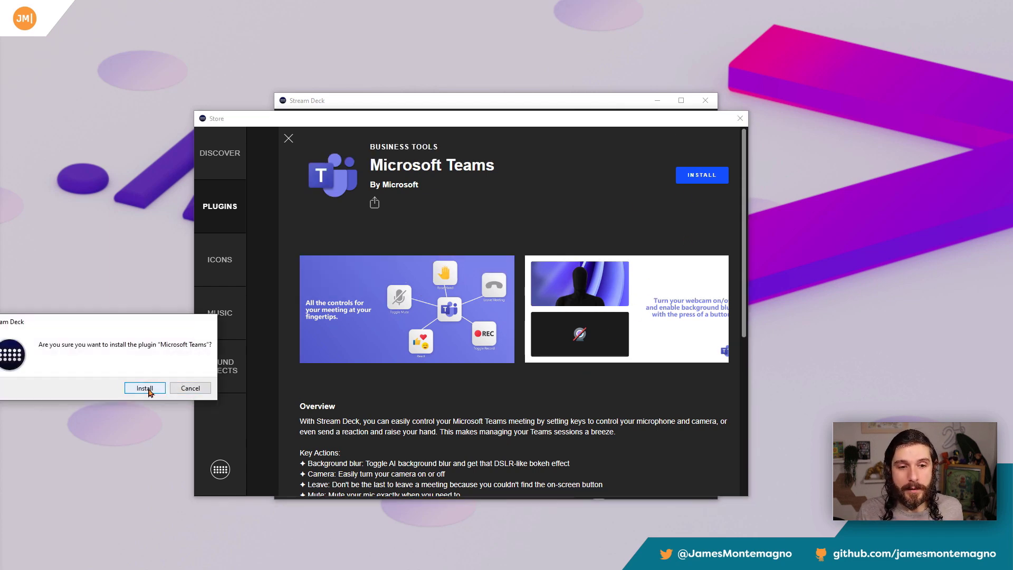
pyautogui.click(147, 388)
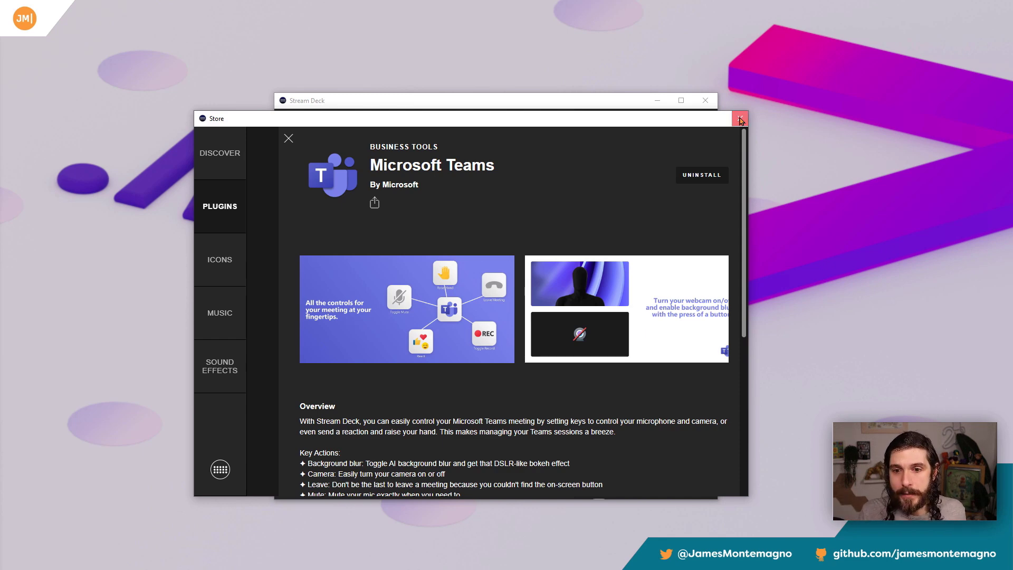
pyautogui.click(740, 120)
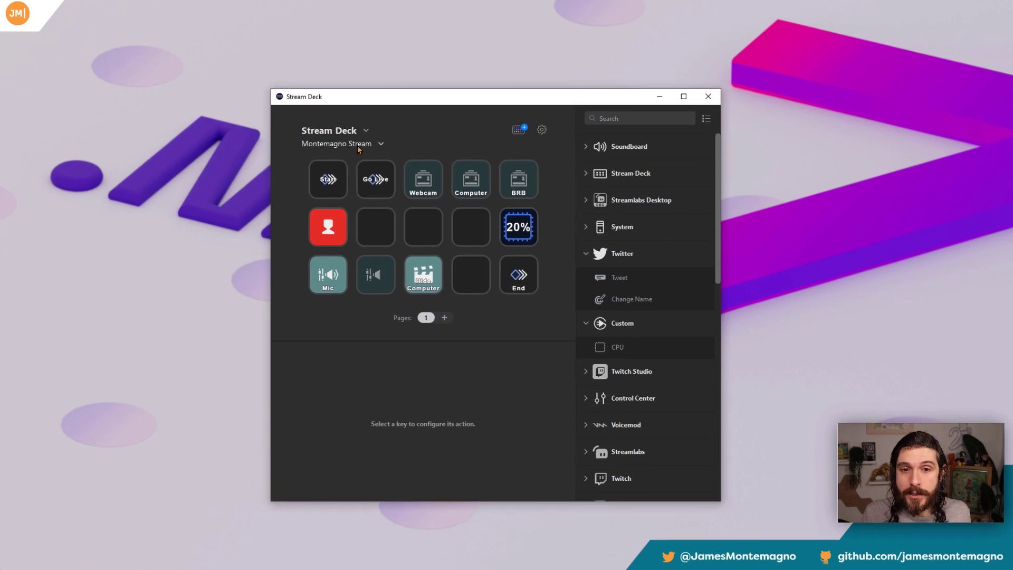
# Step: Create a new empty Stream Deck profile
pyautogui.click(383, 146)
pyautogui.click(358, 206)
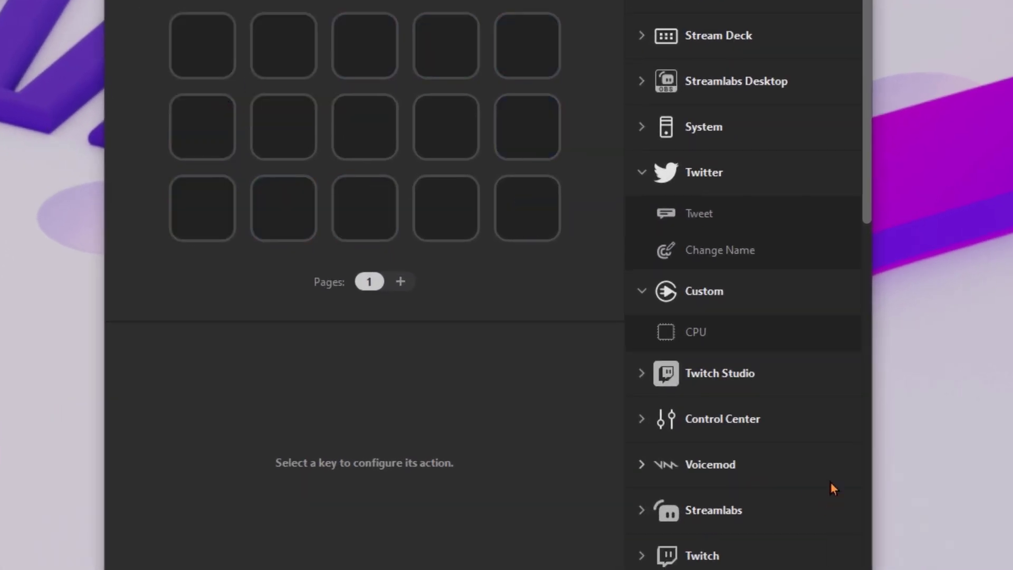
# Step: Assign the Microsoft Teams Raise hand action to the first key of the empty profile
pyautogui.scroll(-10, 738, 395)
pyautogui.scroll(5, 742, 316)
pyautogui.scroll(-7, 742, 301)
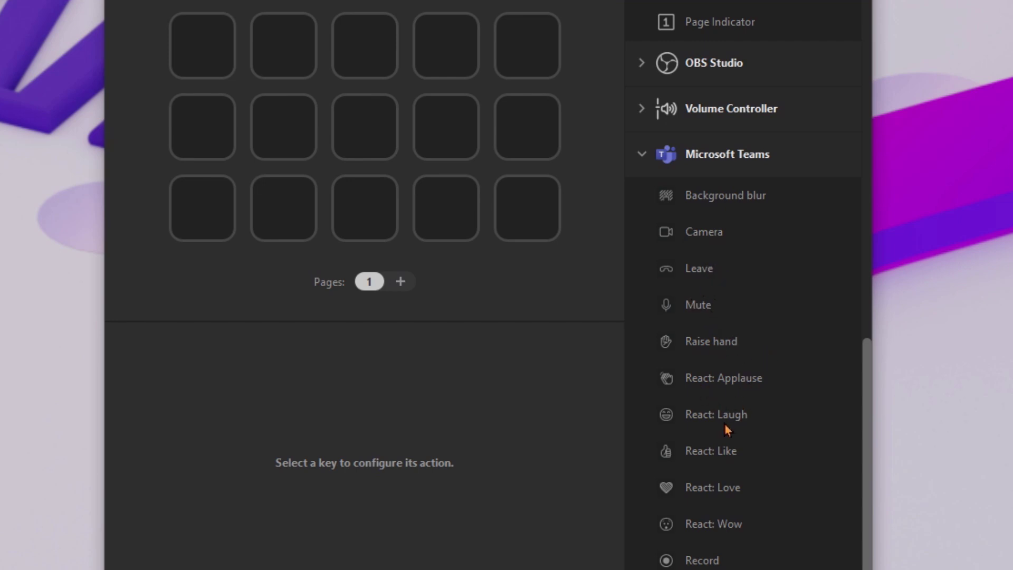
pyautogui.moveTo(717, 340); pyautogui.dragTo(207, 45)
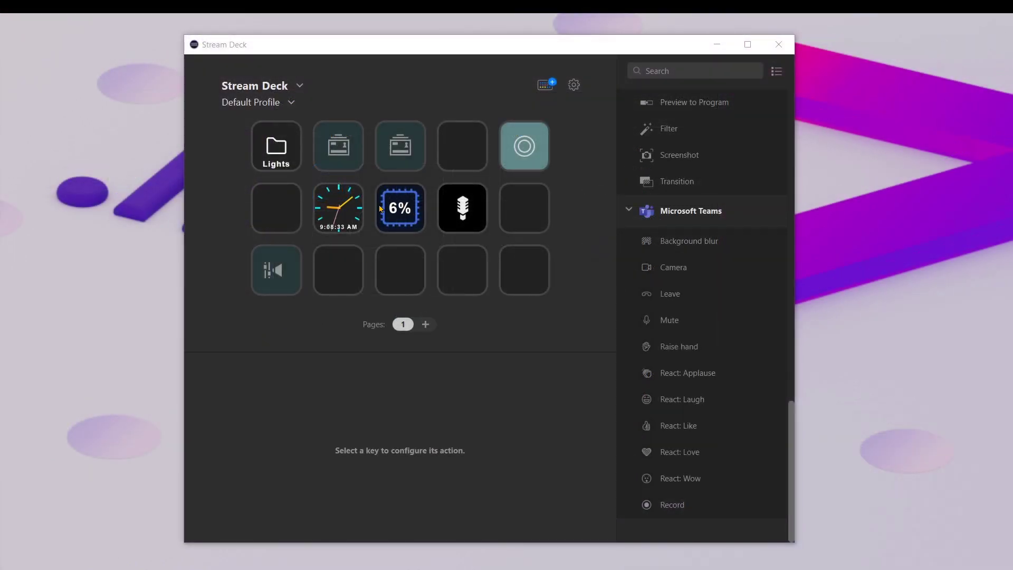
# Step: Create another empty Stream Deck profile for the Teams meeting controls
pyautogui.click(266, 103)
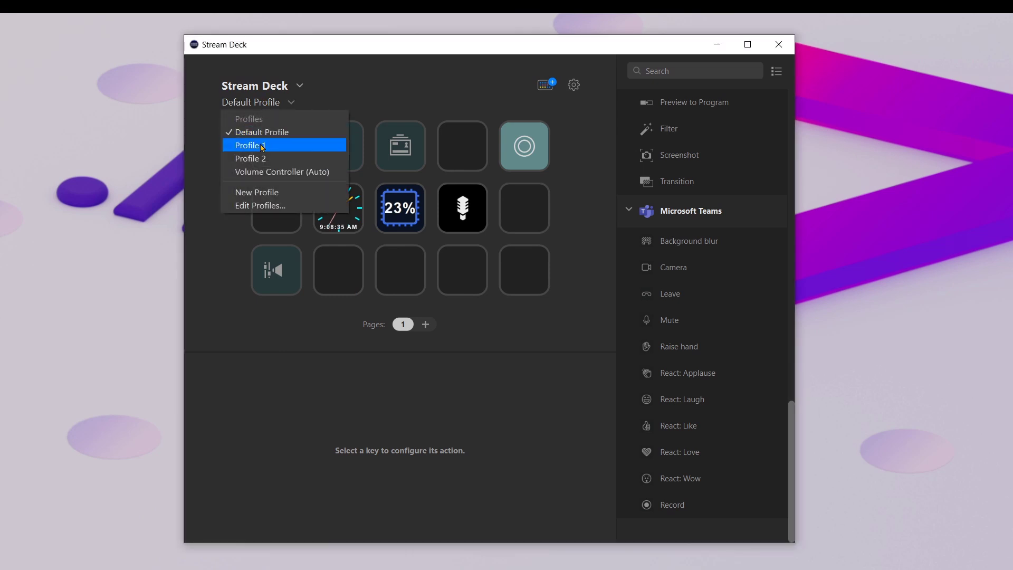
pyautogui.click(271, 196)
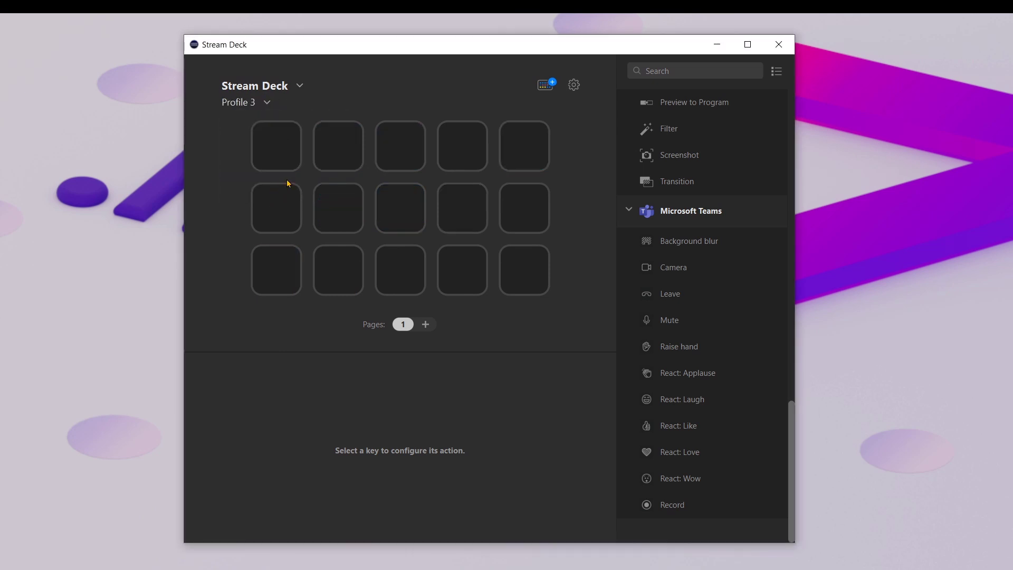
pyautogui.click(261, 104)
pyautogui.click(341, 86)
# Step: Assign the Custom Analog Clock and CPU actions to the first two keys of the first row
pyautogui.moveTo(791, 434); pyautogui.dragTo(792, 191)
pyautogui.moveTo(688, 270); pyautogui.dragTo(275, 141)
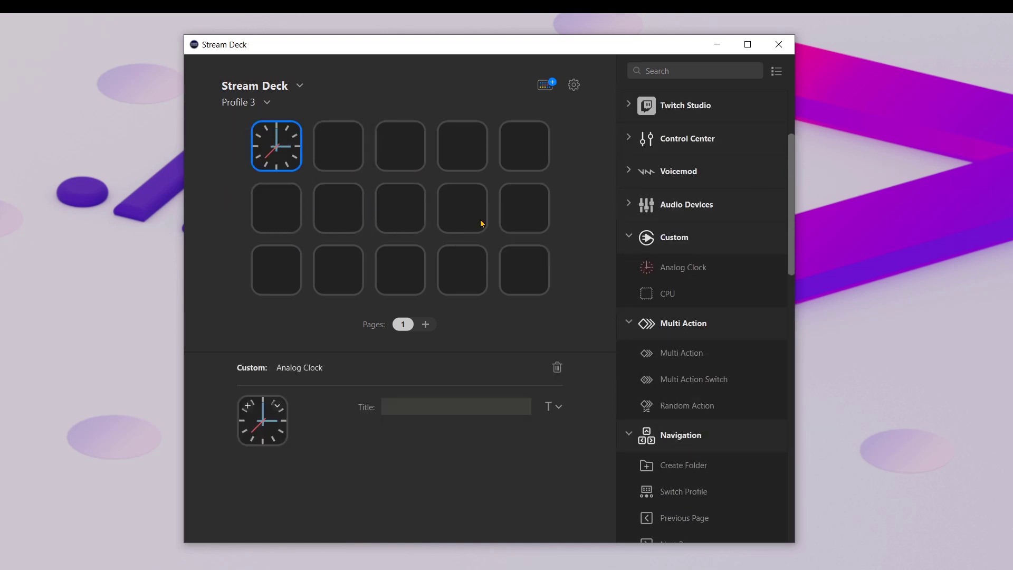
pyautogui.moveTo(669, 294); pyautogui.dragTo(338, 146)
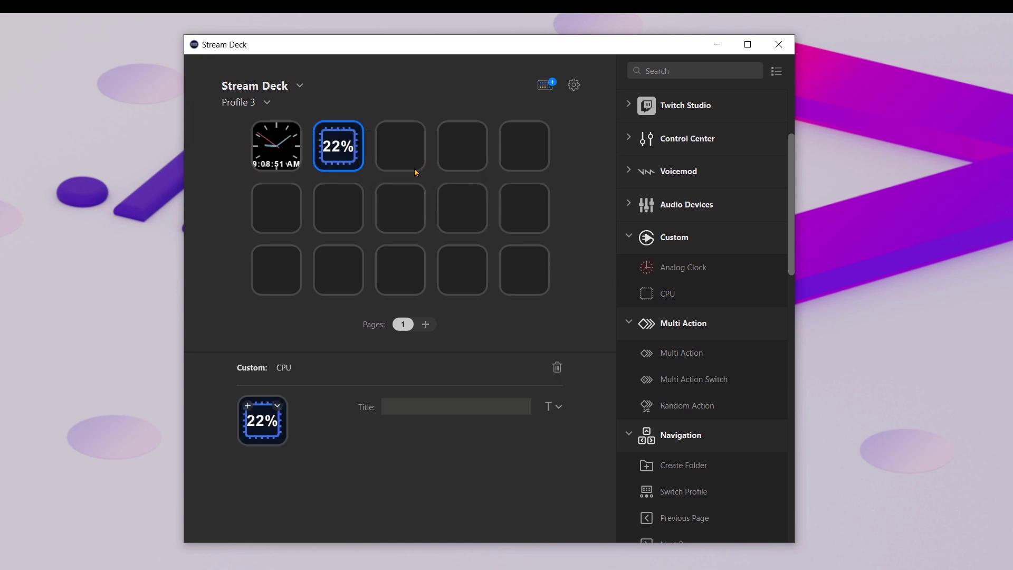
# Step: Assign the Microsoft Teams Mute and Raise hand actions to the first two keys of the second row
pyautogui.scroll(-15, 687, 341)
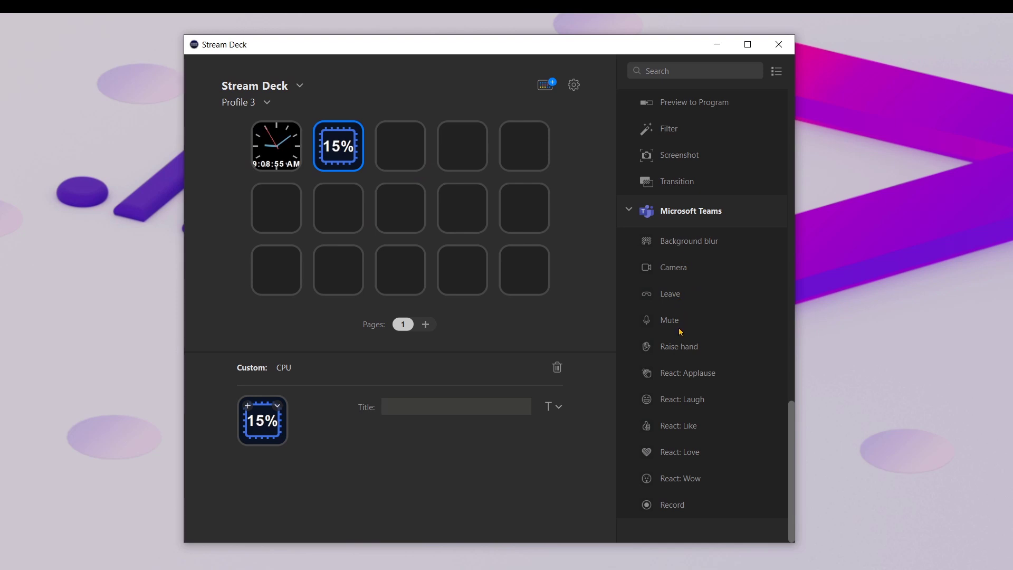
pyautogui.click(277, 207)
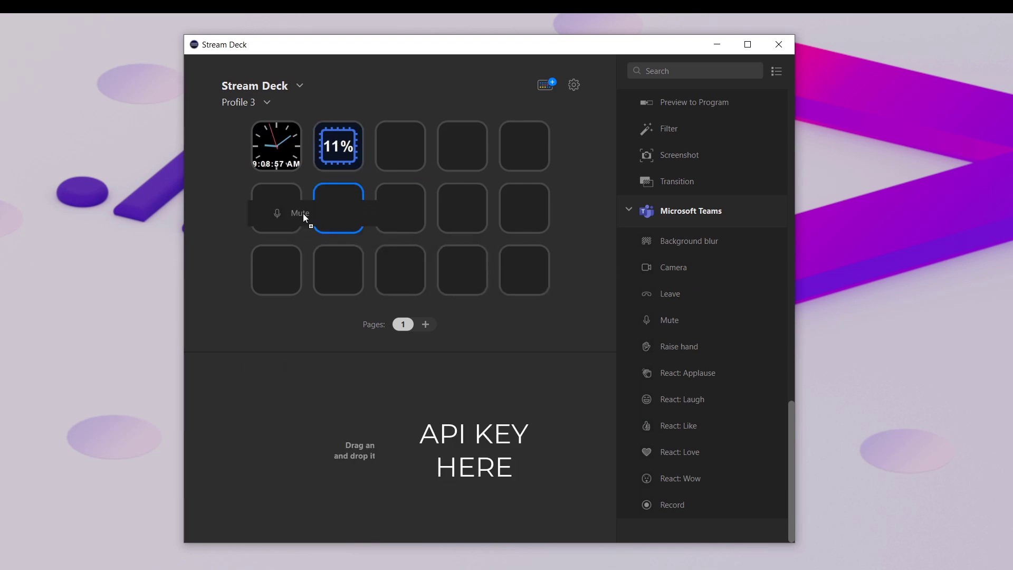
pyautogui.moveTo(669, 320); pyautogui.dragTo(279, 206)
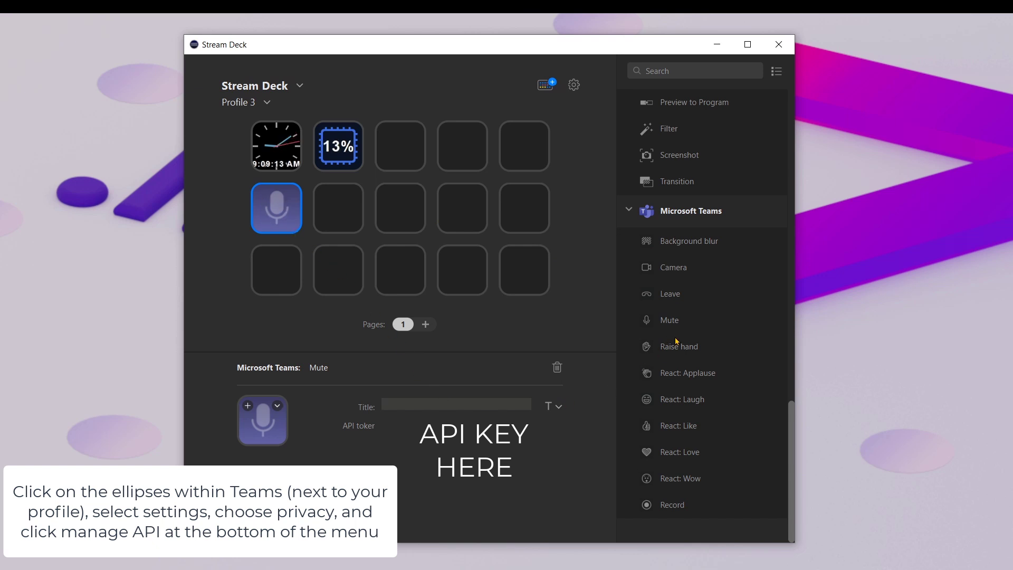
pyautogui.moveTo(680, 356); pyautogui.dragTo(352, 208)
# Step: Assign the Teams reactions: Applause, Laugh and Like down the fourth key column, Love and Wow on the first two keys of the fifth column
pyautogui.moveTo(690, 375); pyautogui.dragTo(464, 147)
pyautogui.moveTo(669, 401); pyautogui.dragTo(458, 204)
pyautogui.moveTo(679, 425); pyautogui.dragTo(462, 270)
pyautogui.moveTo(678, 454); pyautogui.dragTo(526, 151)
pyautogui.moveTo(625, 480); pyautogui.dragTo(513, 216)
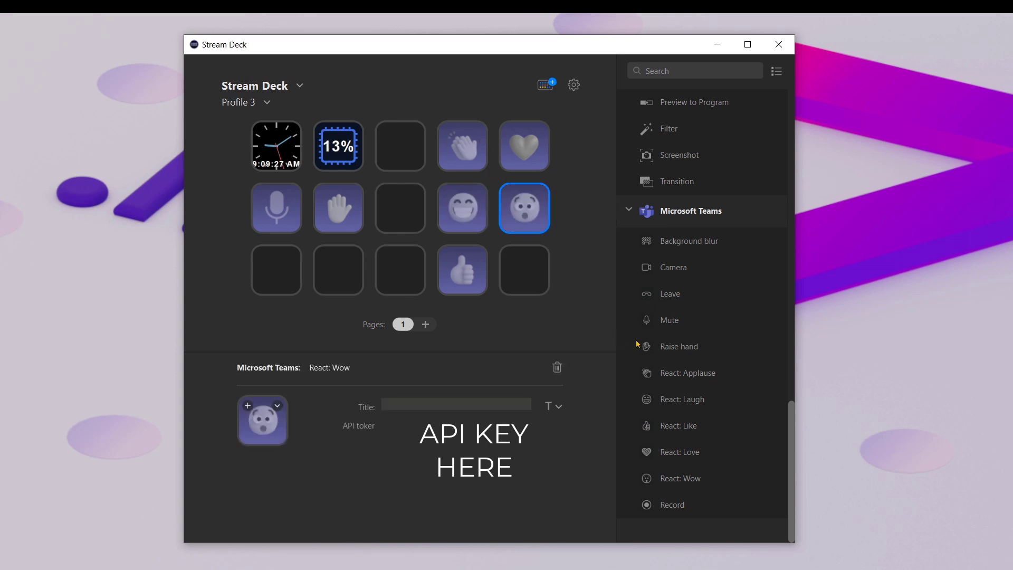
# Step: Assign Leave and Camera to the third row's first two keys and Background blur to the first row's third key
pyautogui.moveTo(668, 292); pyautogui.dragTo(261, 271)
pyautogui.moveTo(690, 272); pyautogui.dragTo(344, 270)
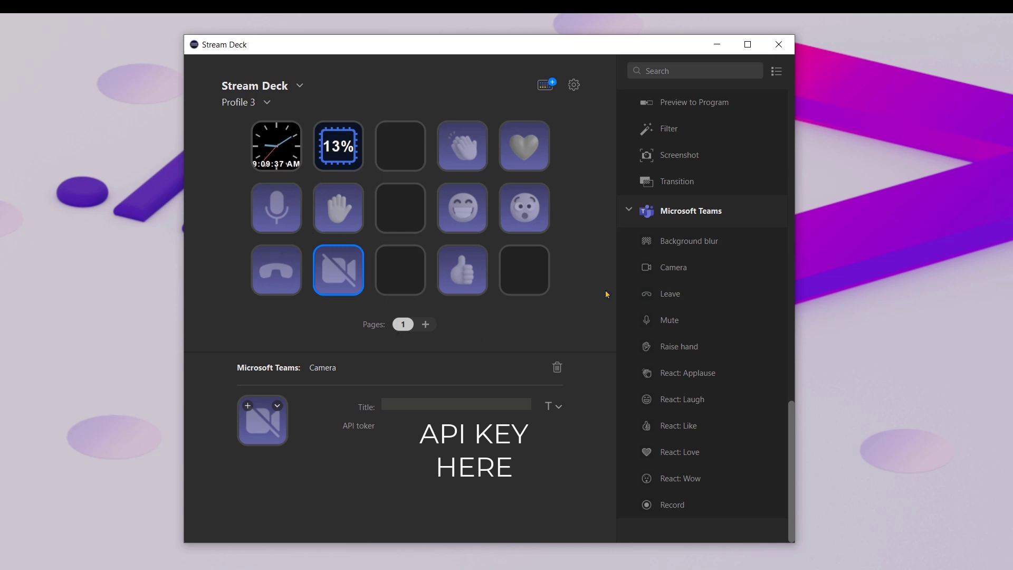
pyautogui.moveTo(680, 239); pyautogui.dragTo(400, 149)
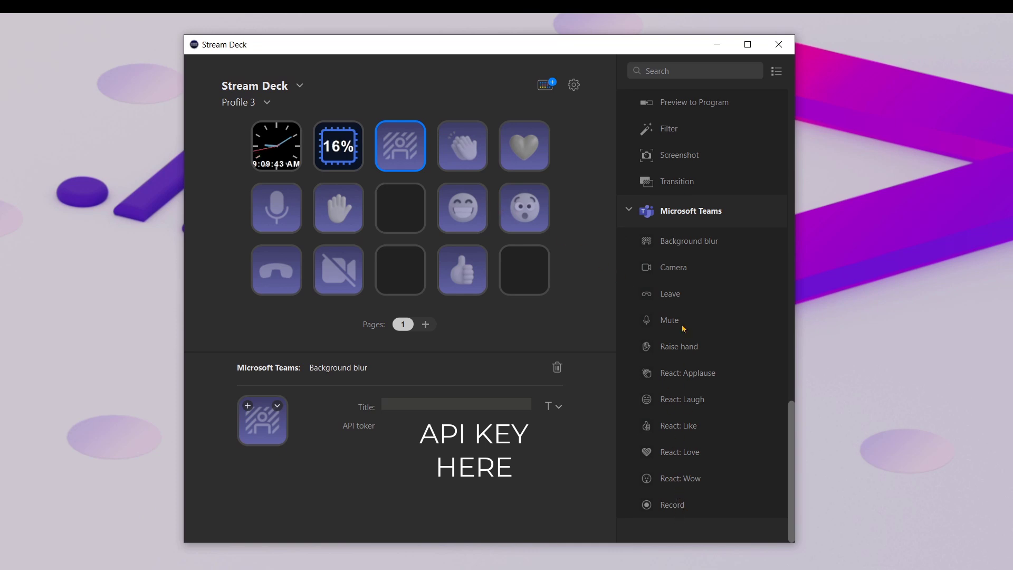
# Step: Title the Leave key "Leave", and select the Raise hand and Camera keys to view their settings
pyautogui.click(266, 268)
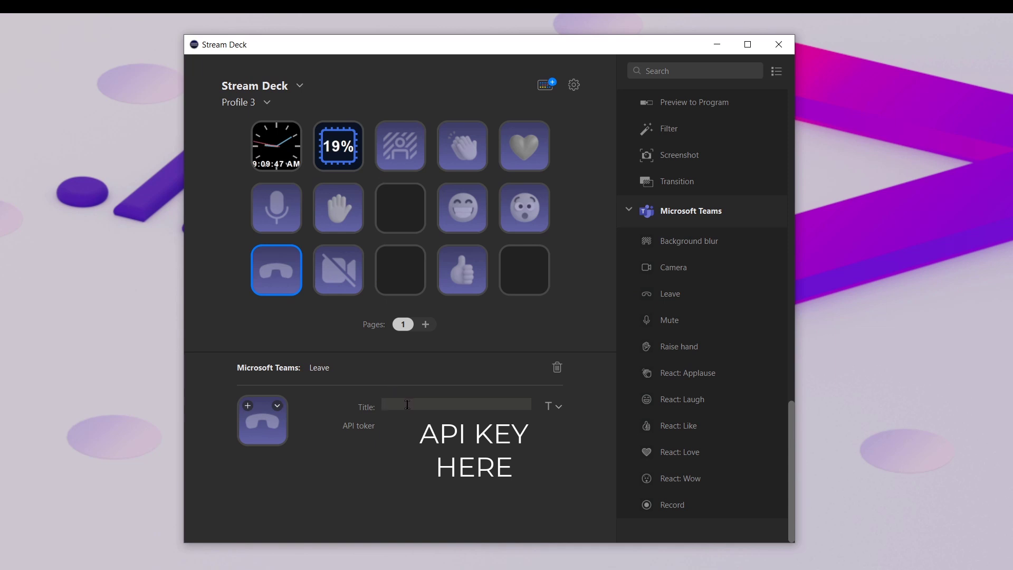
pyautogui.write('Leave')
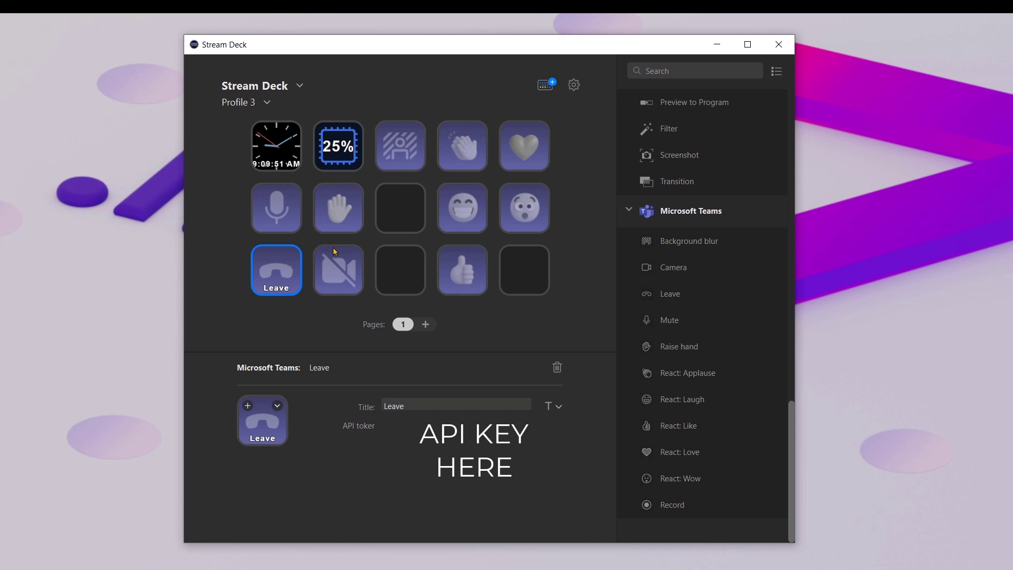
pyautogui.click(349, 208)
pyautogui.click(338, 280)
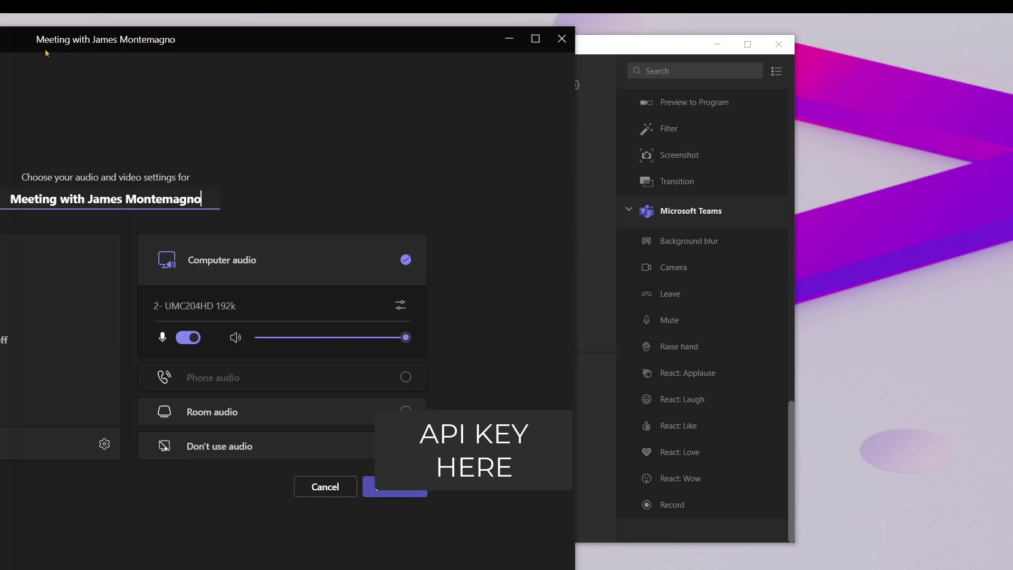
# Step: Switch to Microsoft Teams, start a meeting, join it with computer audio and dismiss the invitation dialog
pyautogui.moveTo(45, 53); pyautogui.dragTo(371, 50)
pyautogui.click(152, 447)
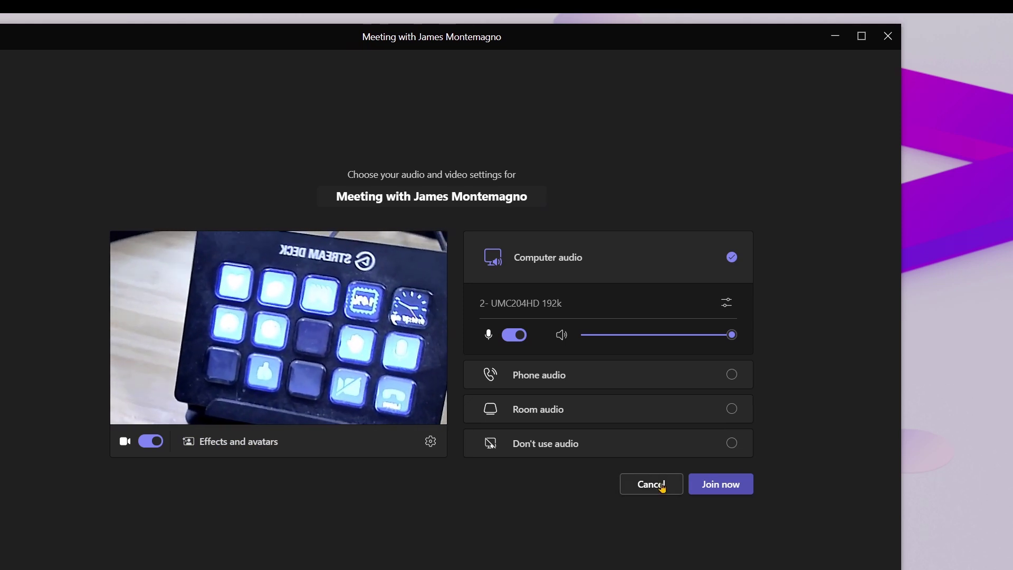
pyautogui.click(723, 485)
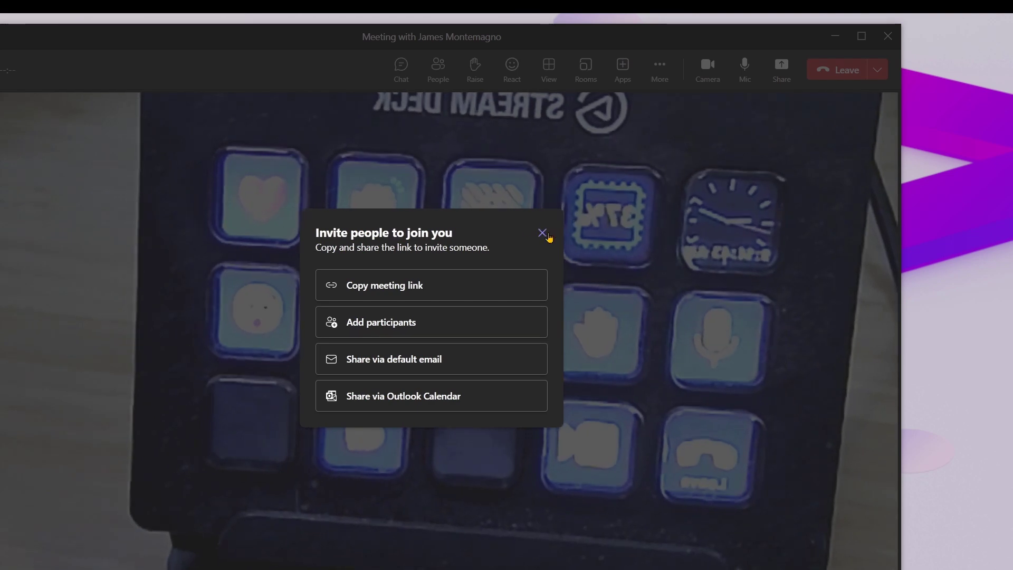
pyautogui.click(542, 231)
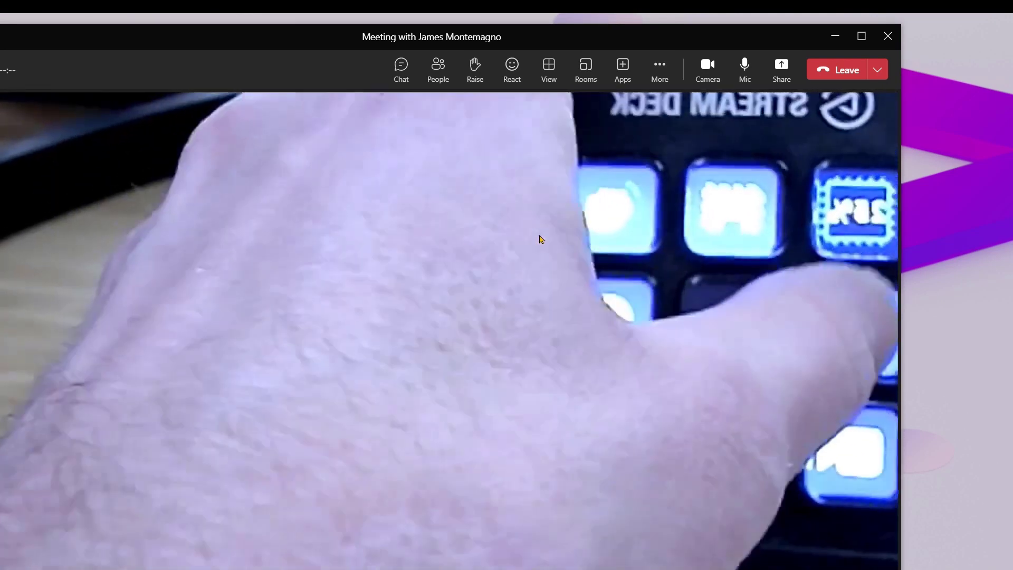
# Step: Test the Stream Deck controls in the Teams meeting by raising and lowering the hand, and leave the meeting
pyautogui.hotkey('ctrl', 'shift', 'k')
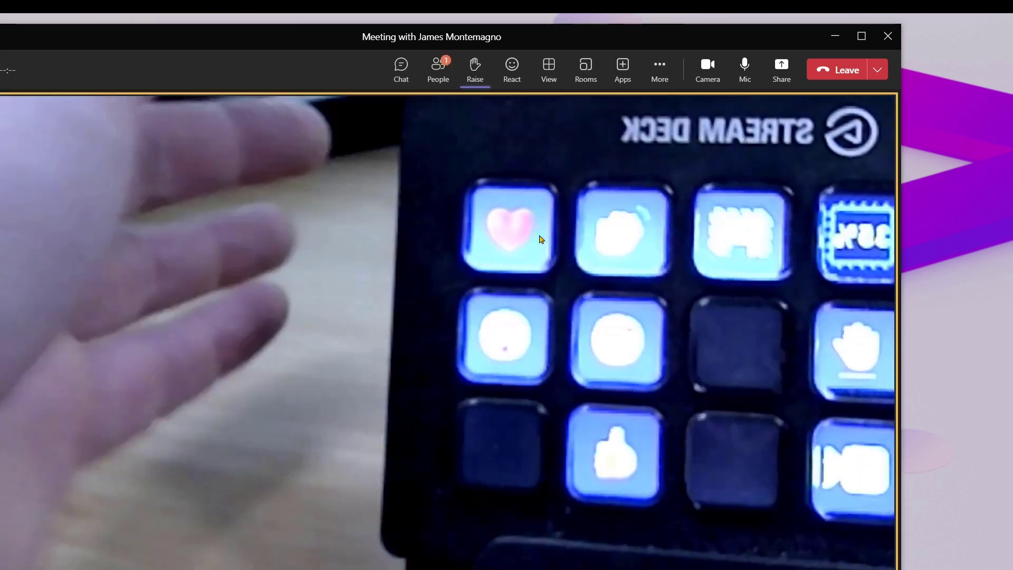
pyautogui.hotkey('ctrl', 'shift', 'k')
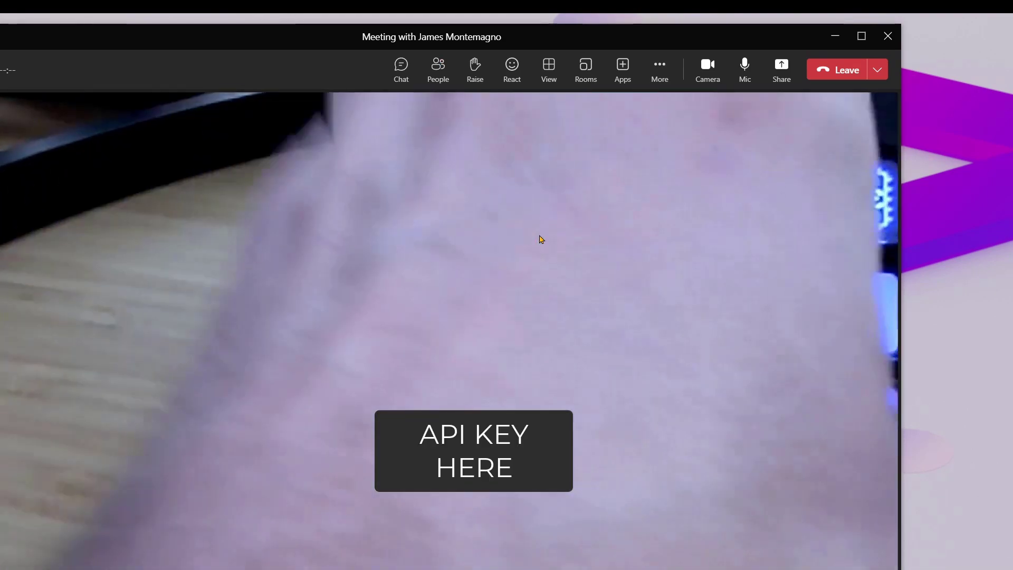
pyautogui.hotkey('ctrl', 'shift', 'h')
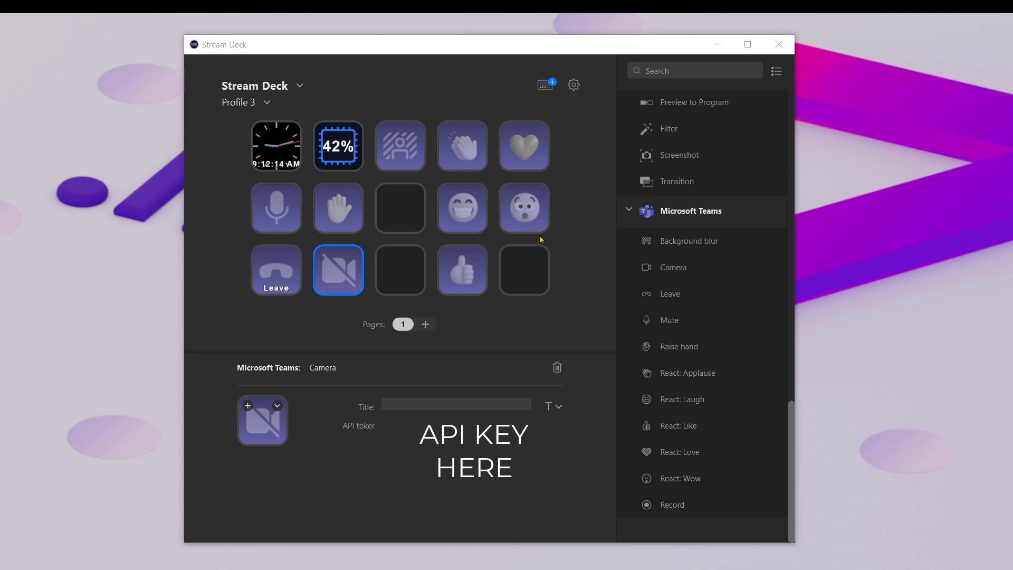